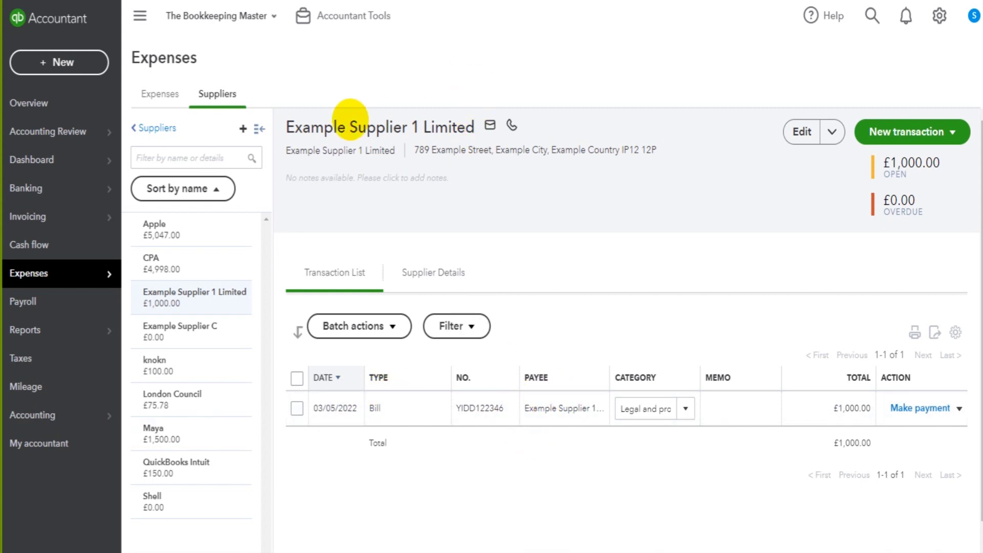
- Start a new bill with Net 15 terms, bill date 05/05/2022, and enter its bill number
click(915, 125)
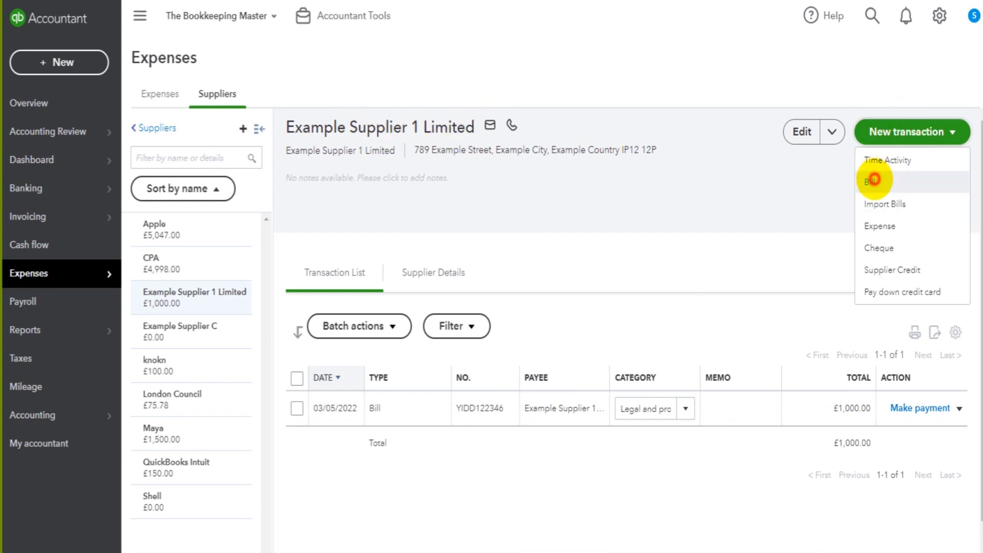
click(871, 182)
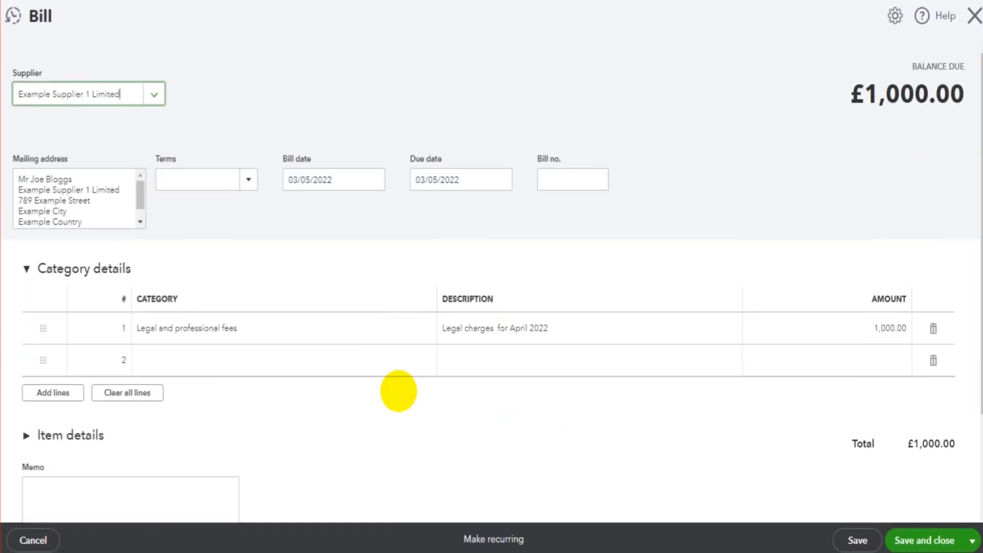
click(249, 184)
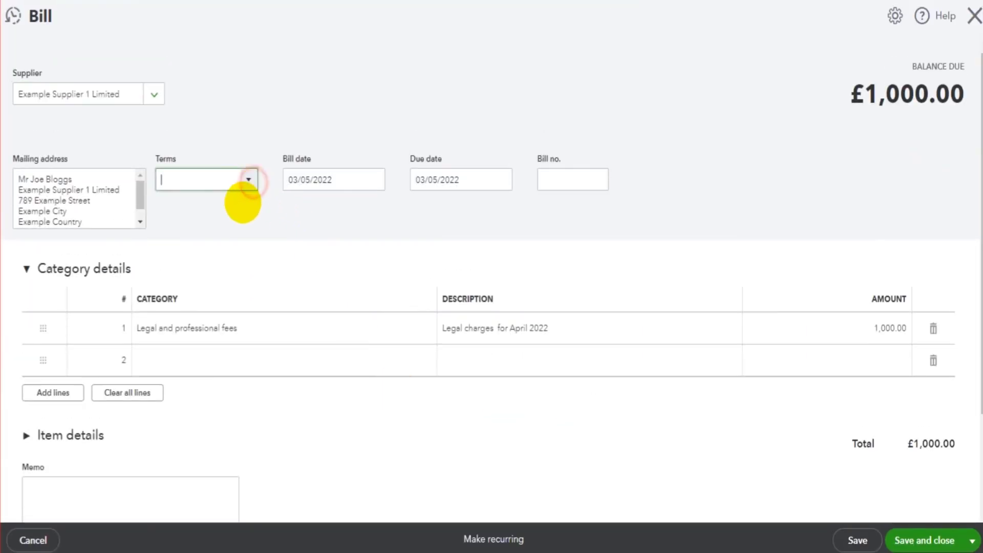
click(180, 303)
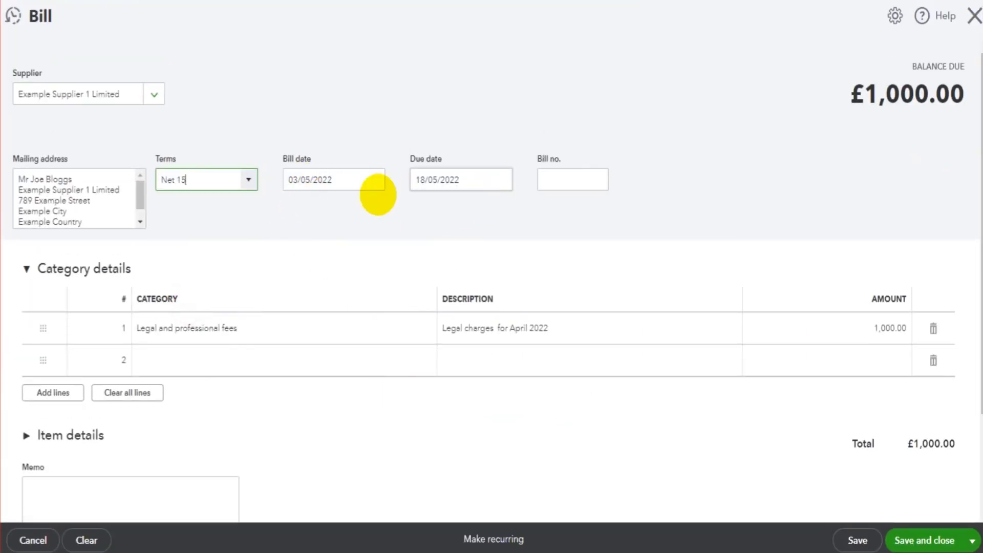
click(374, 178)
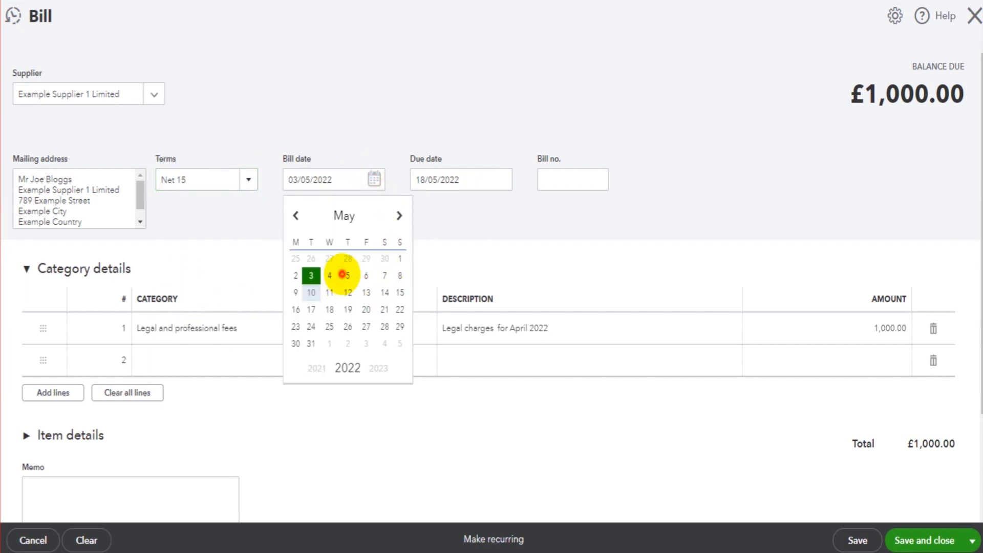
click(344, 274)
click(563, 183)
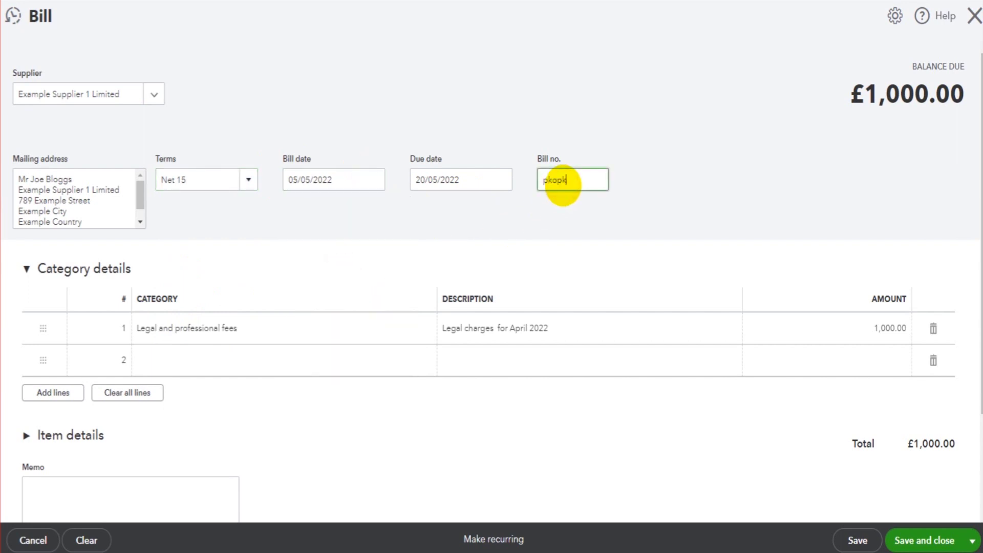
text(pkopk8998)
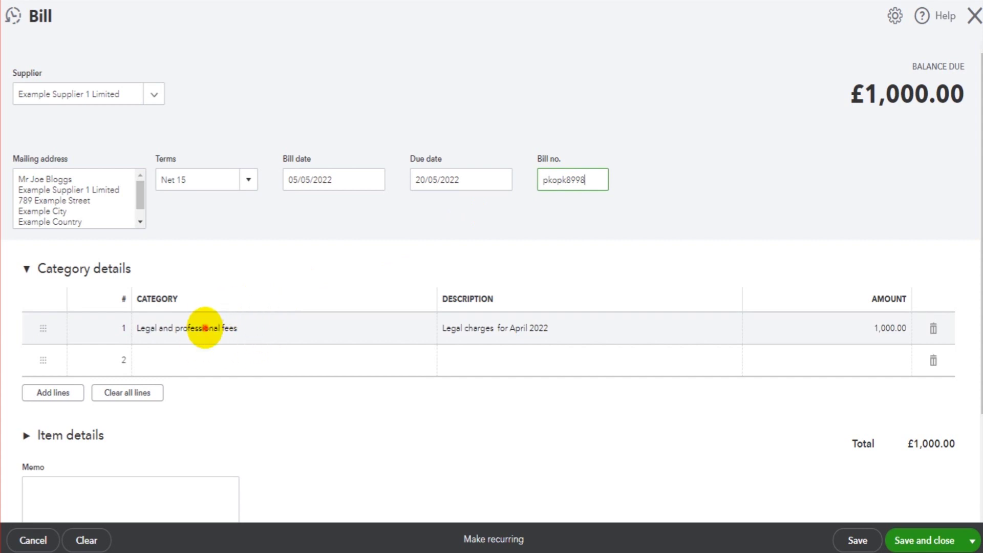
- Add a Legal and professional fees line described as March 2022 for £500.00
click(168, 329)
text(Legal and professional fees)
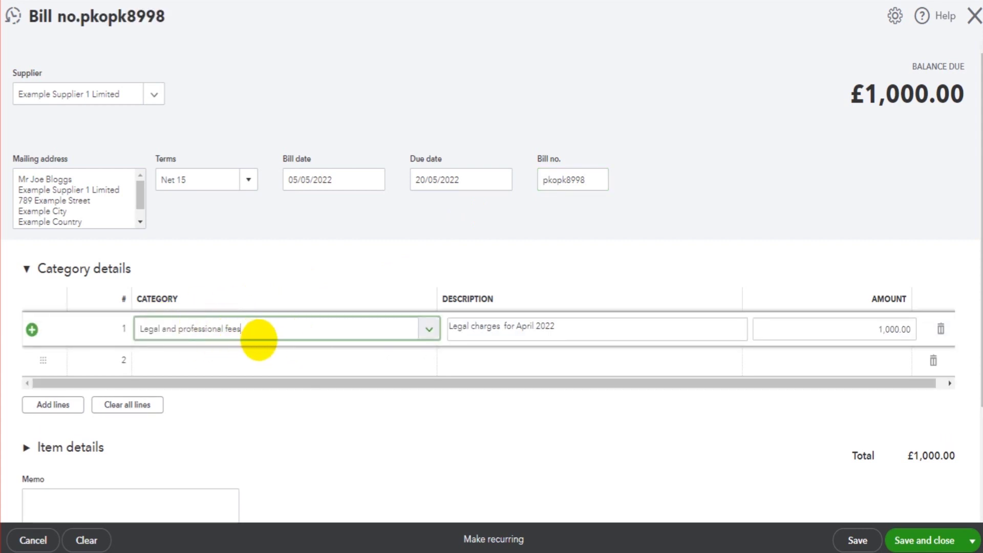
click(572, 328)
click(572, 328)
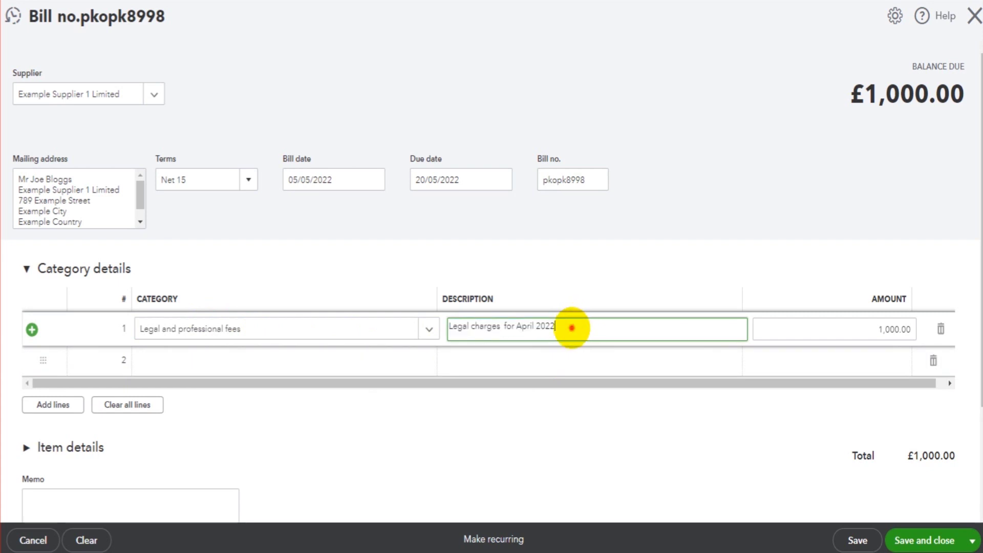
drag(572, 328, 533, 328)
click(533, 327)
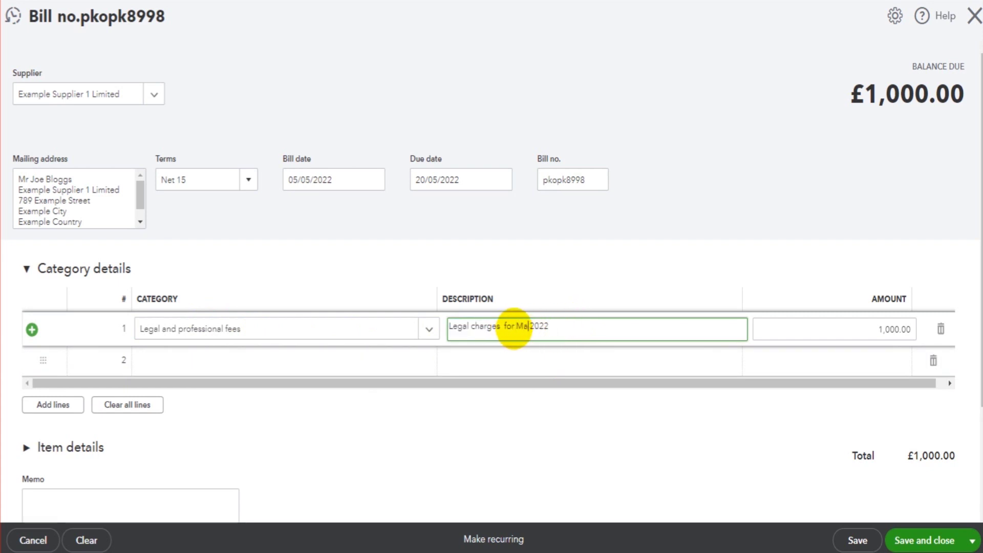
key(Tab)
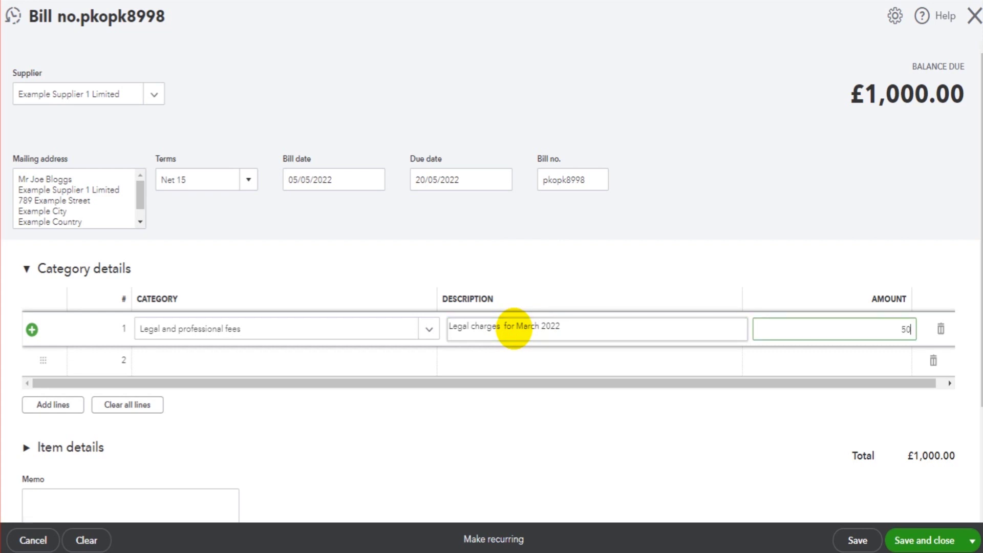
click(931, 539)
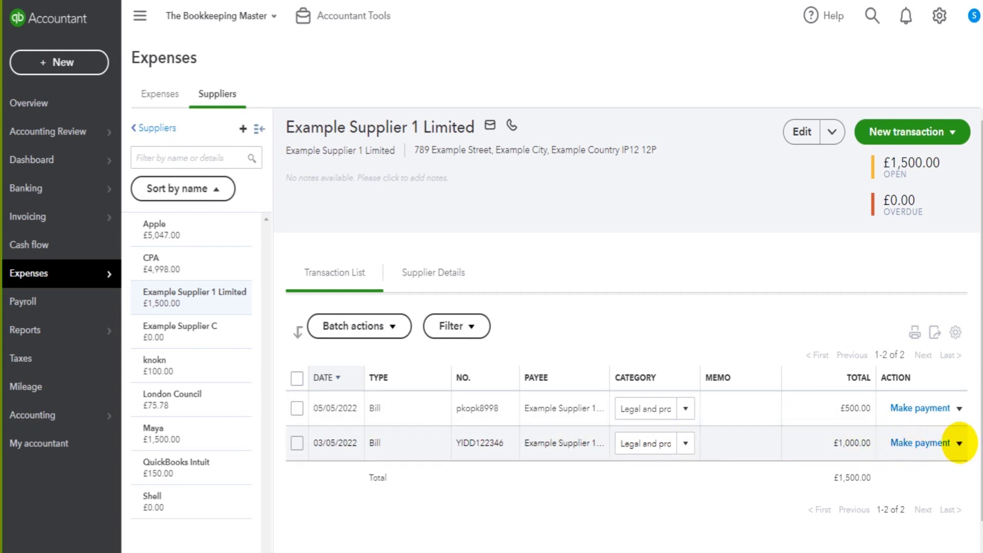
- Review the supplier's transaction list, opening and dismissing the bill actions and New transaction menus
click(959, 443)
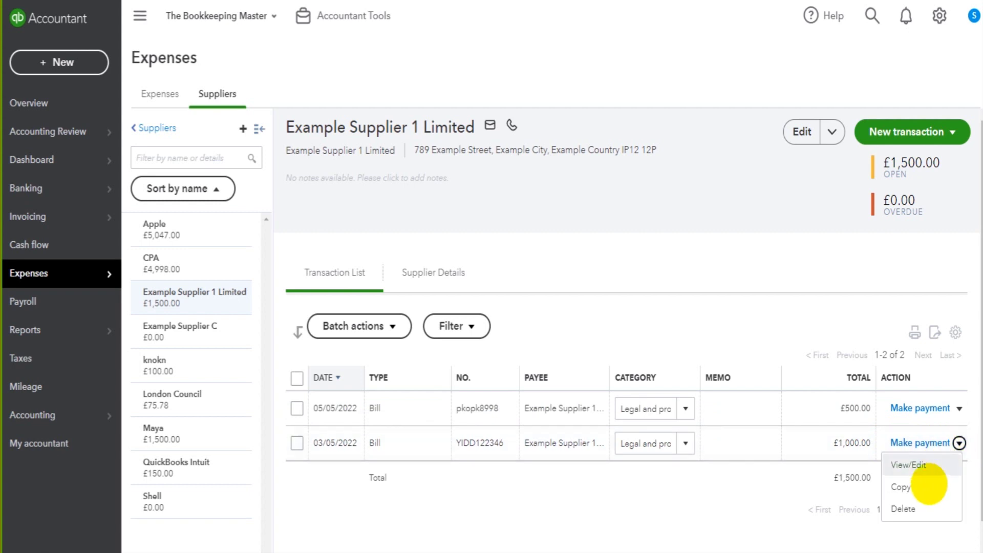
click(695, 478)
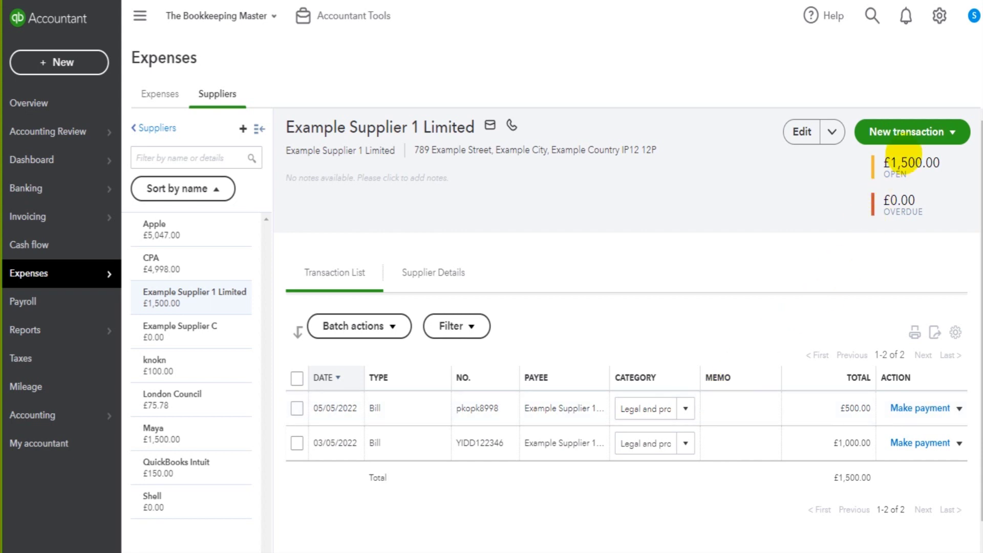
click(913, 132)
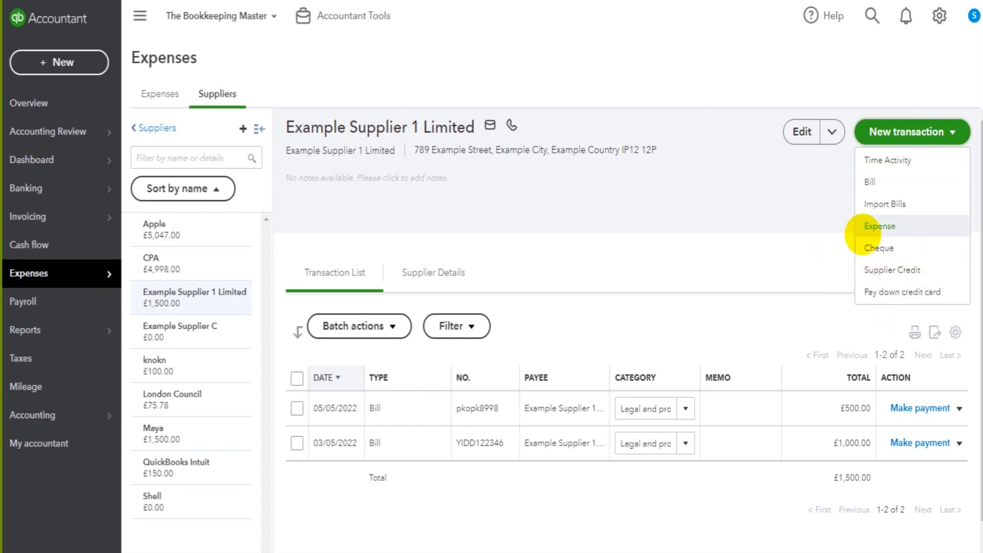
click(732, 235)
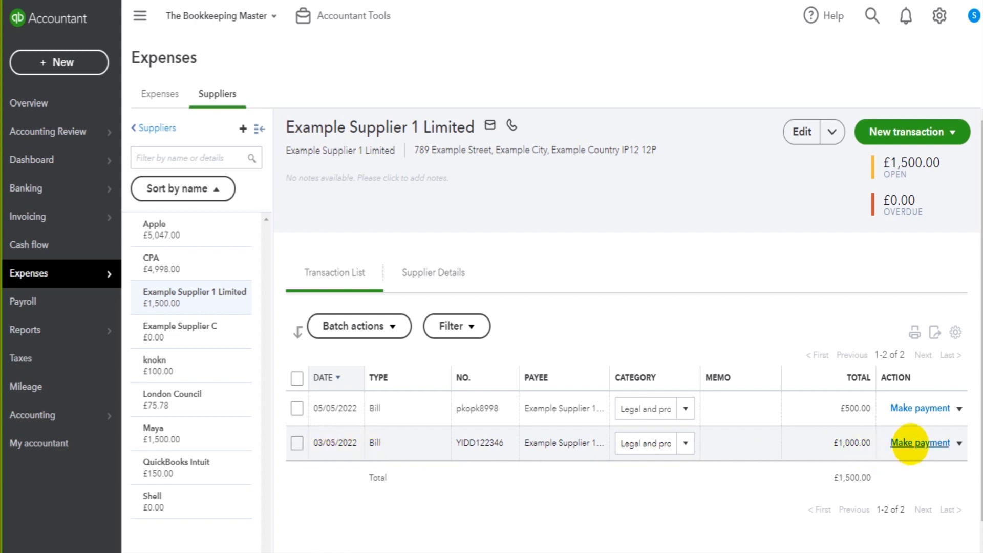
- Pay the £1,000.00 bill in full from Barclay's Business Account on 09/05/2022 and save
click(922, 442)
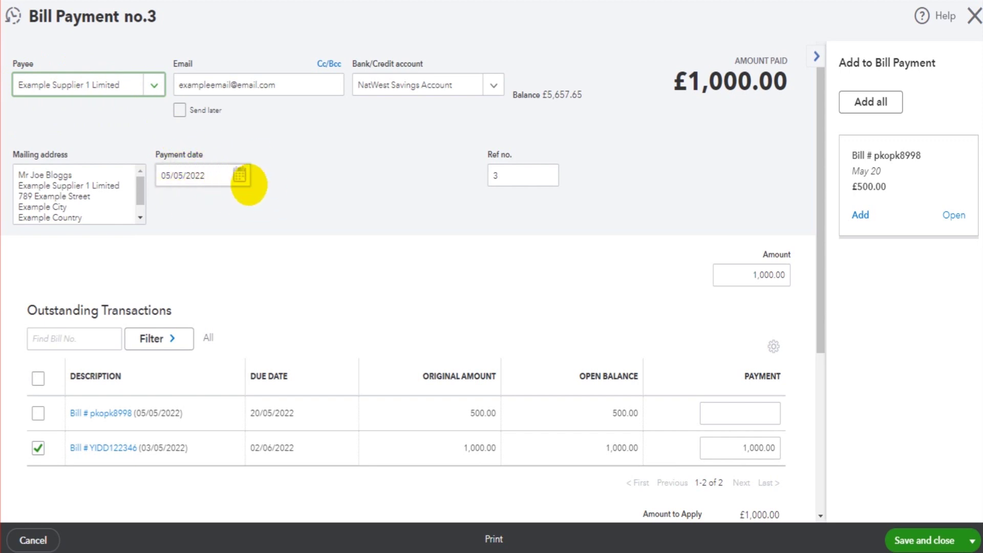
click(240, 175)
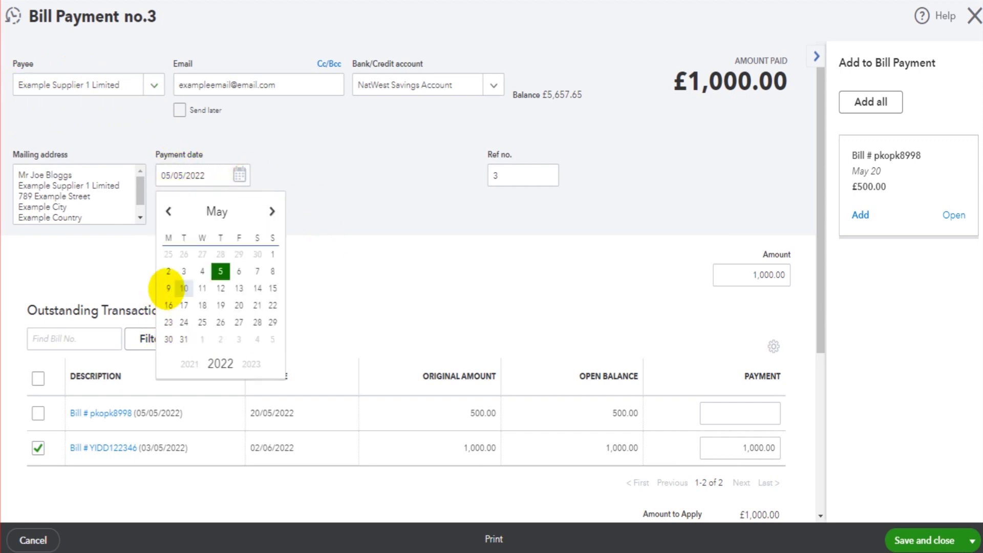
click(167, 289)
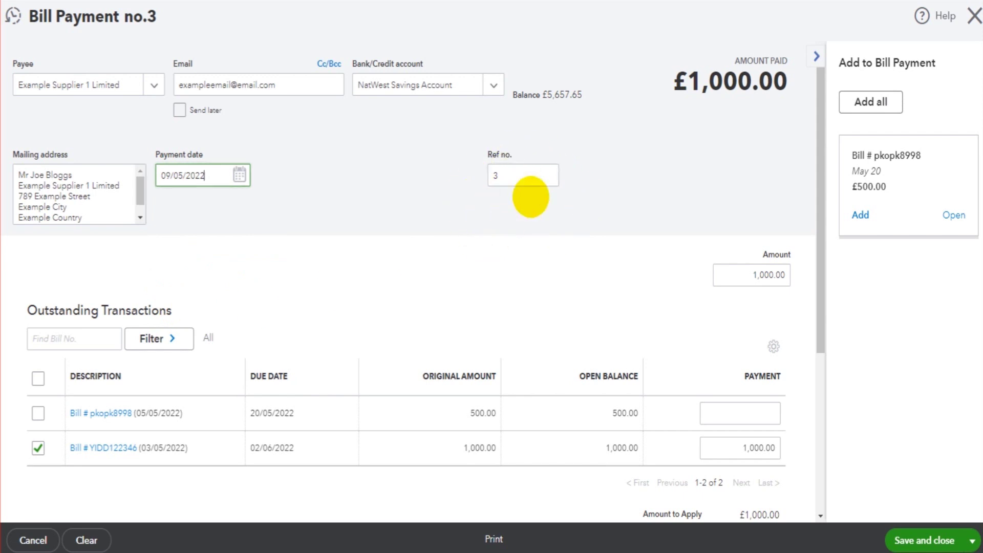
click(501, 176)
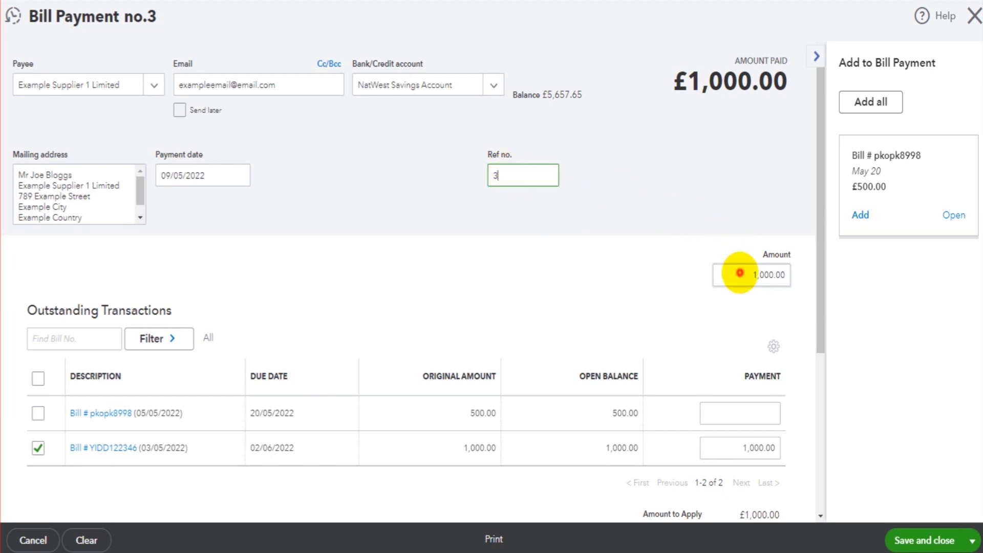
drag(737, 272, 792, 273)
click(765, 276)
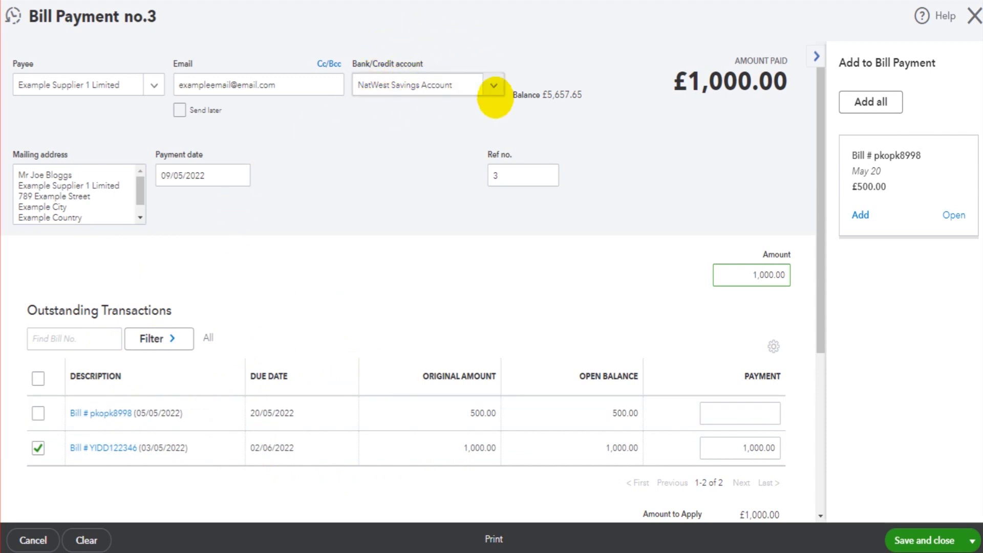
click(491, 84)
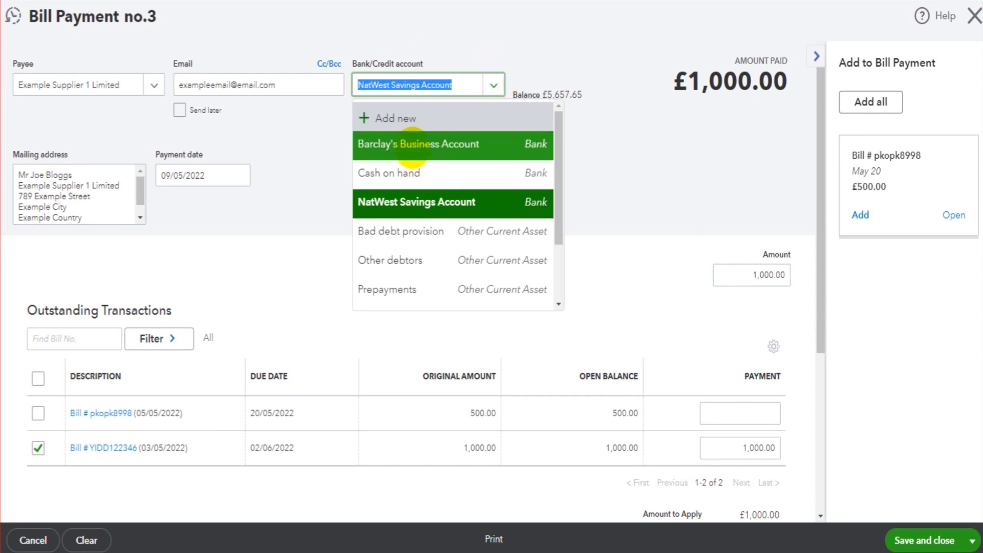
click(412, 146)
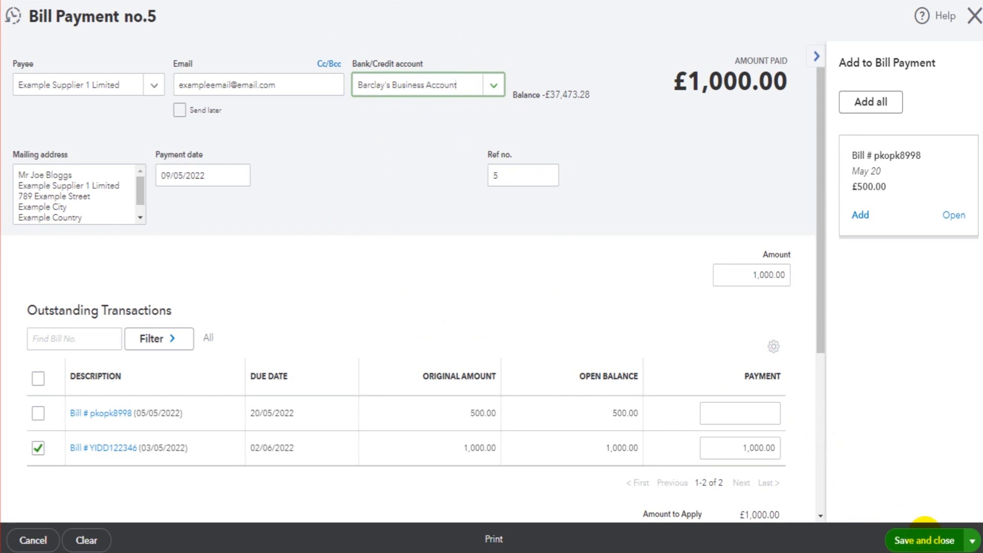
click(925, 539)
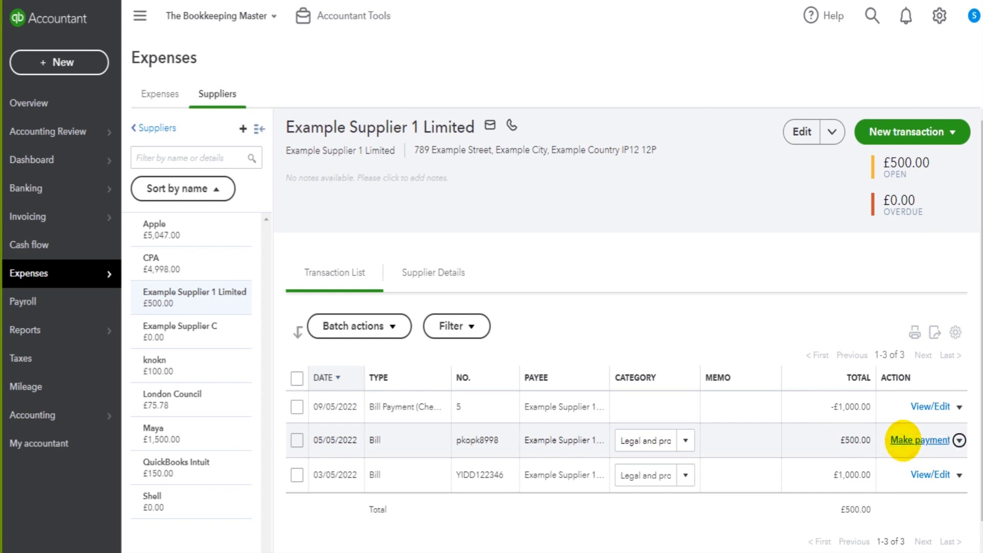
- Pay £250.00 toward the £500.00 bill from NatWest Savings Account on 10/05/2022 and save
click(902, 440)
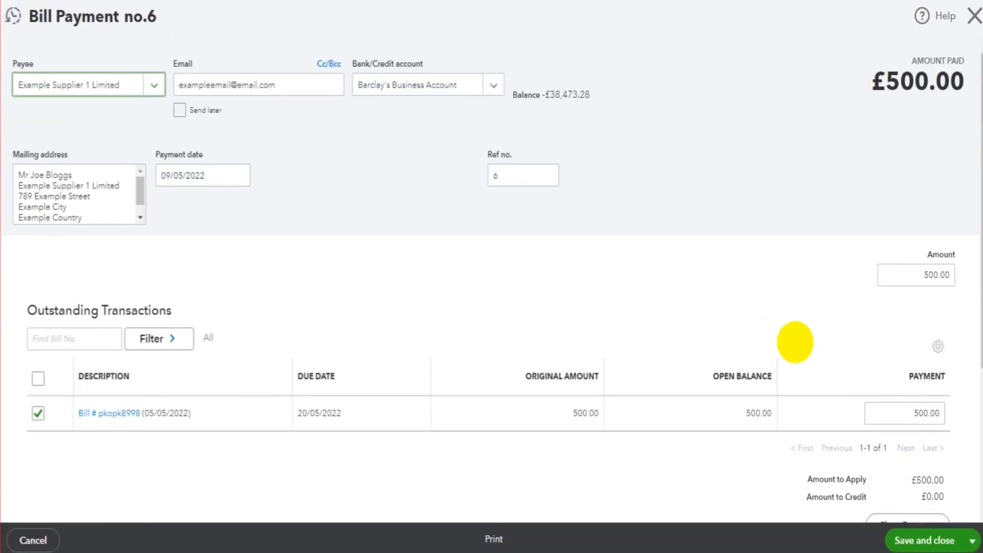
click(488, 85)
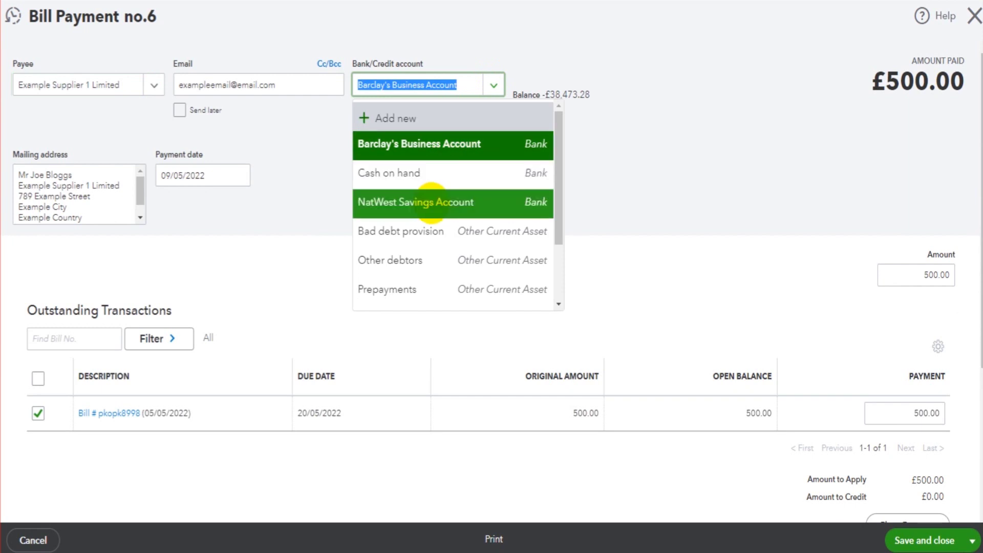
click(411, 203)
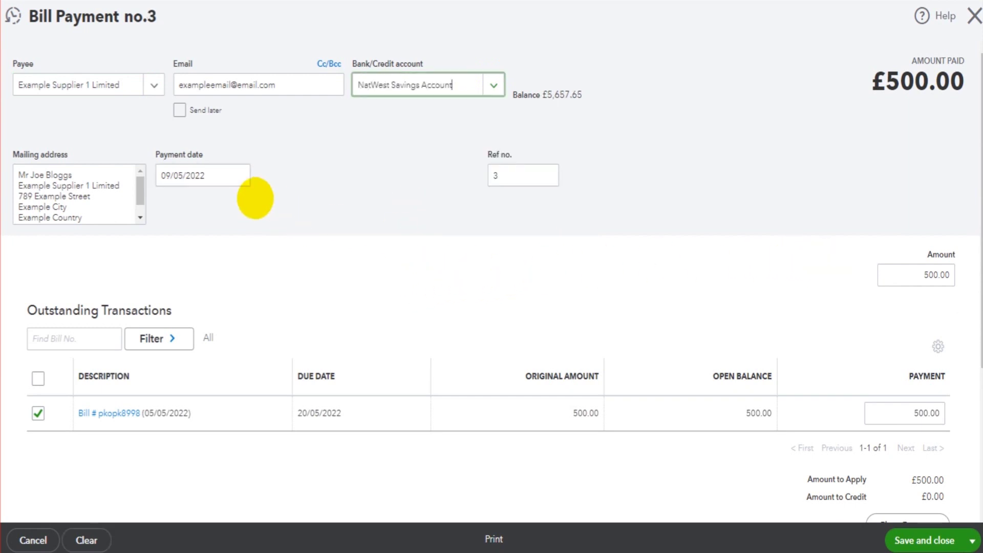
click(247, 178)
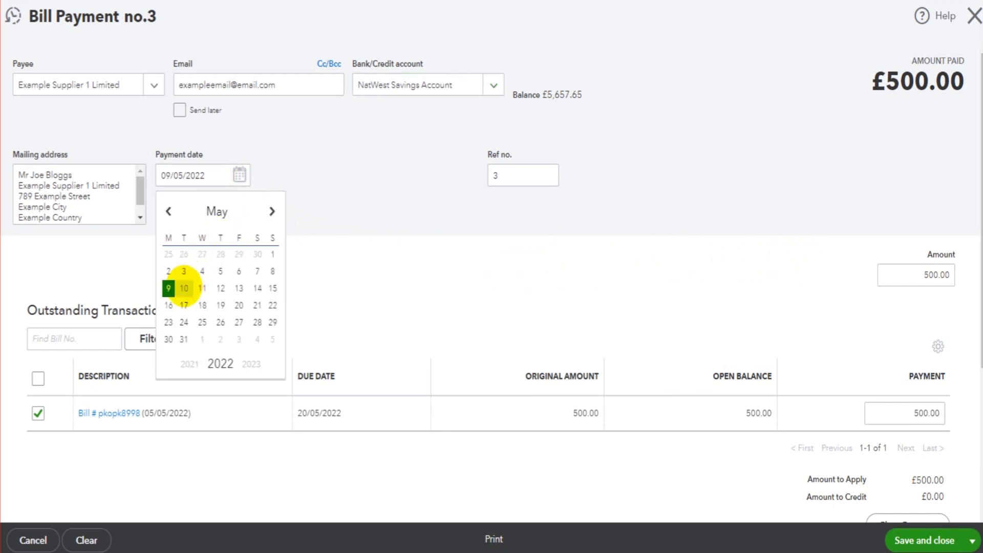
click(183, 287)
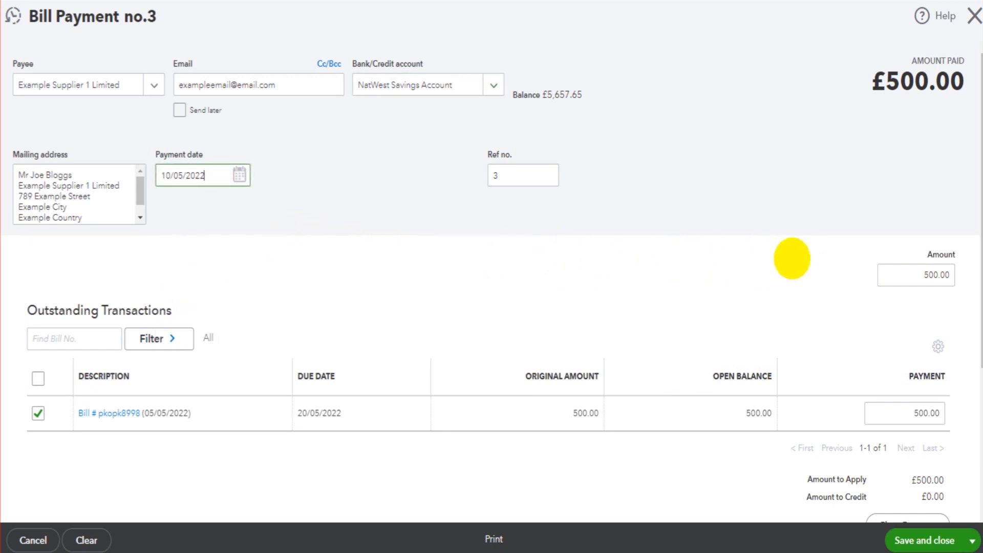
drag(889, 270, 957, 271)
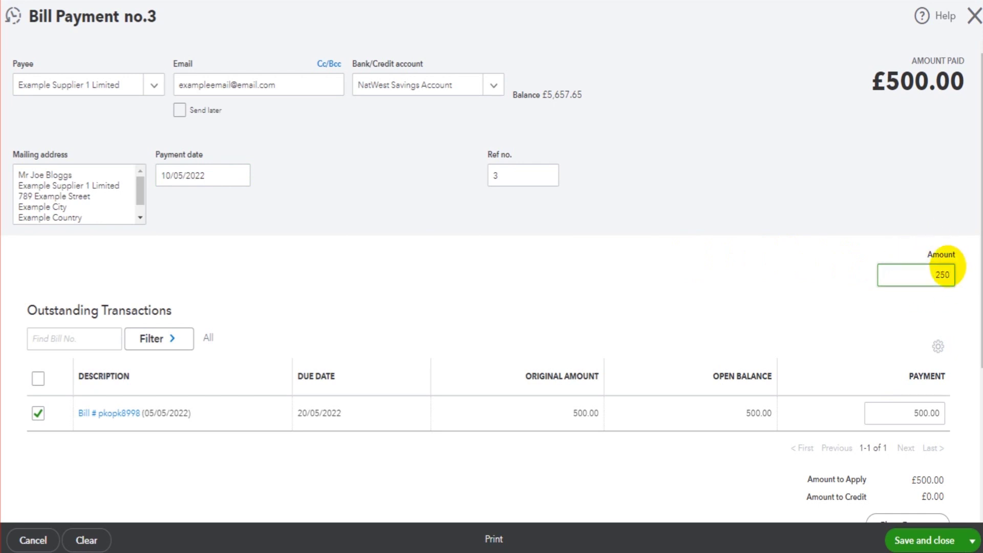
click(901, 412)
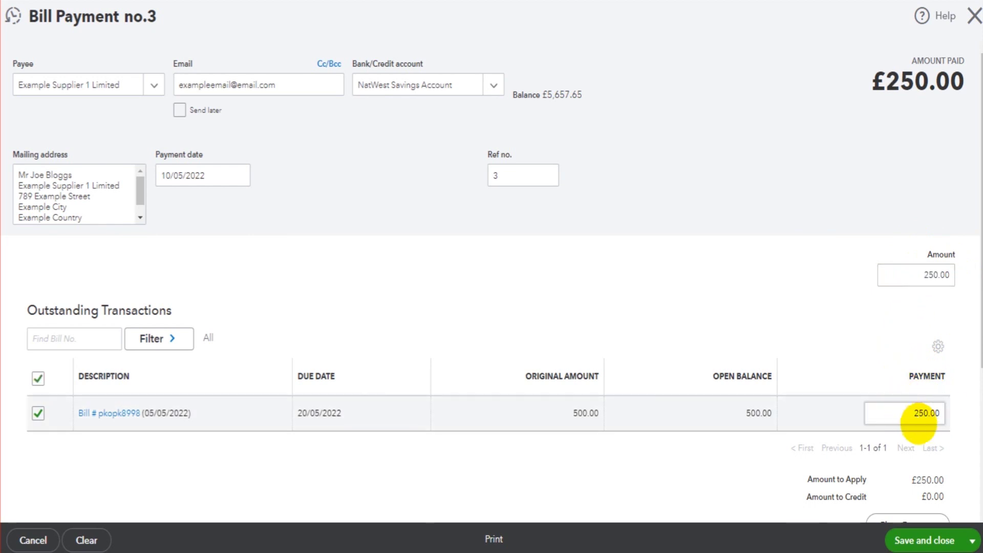
click(912, 527)
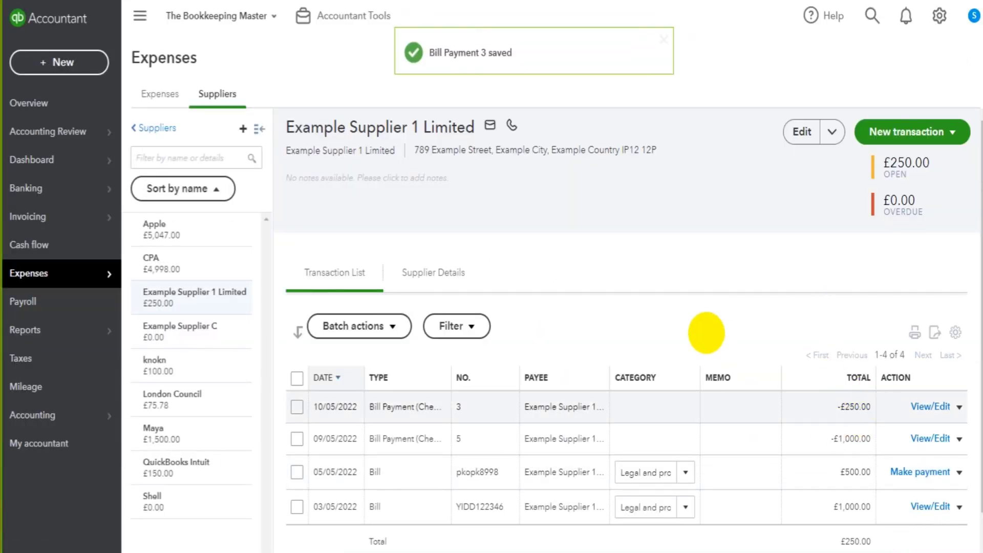
scroll(866, 353, down, 1)
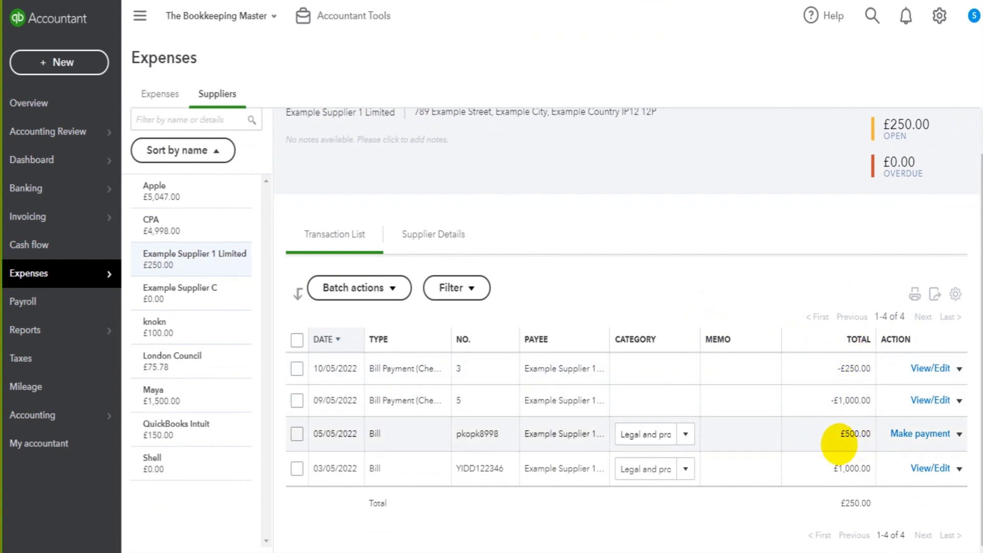
scroll(799, 399, up, 1)
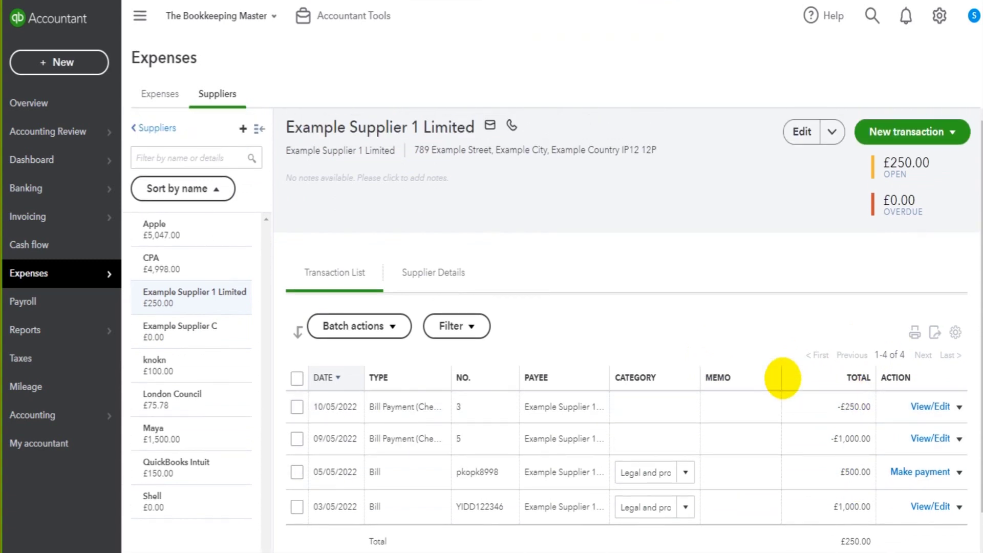